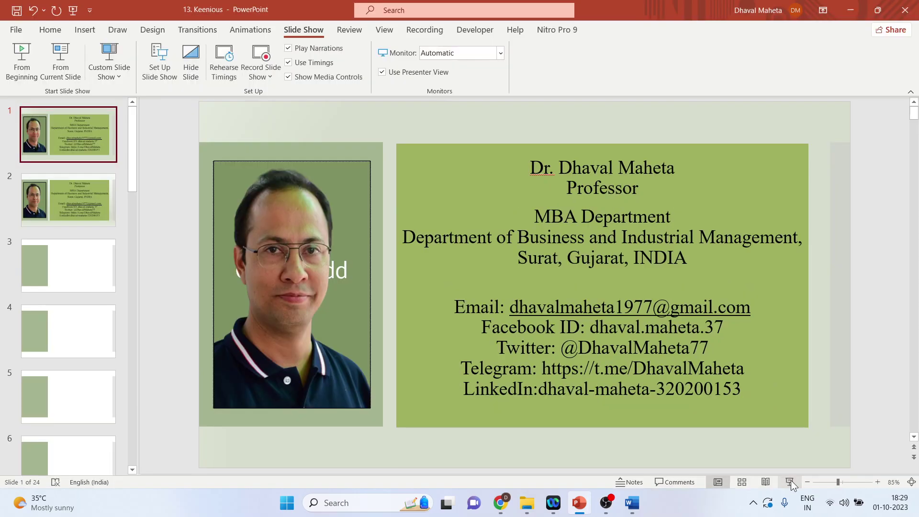
Open the 'Unriddle | Faster research' search result and choose 'Get started Free' to reach app.unriddle.ai/new.
left_click(500, 503)
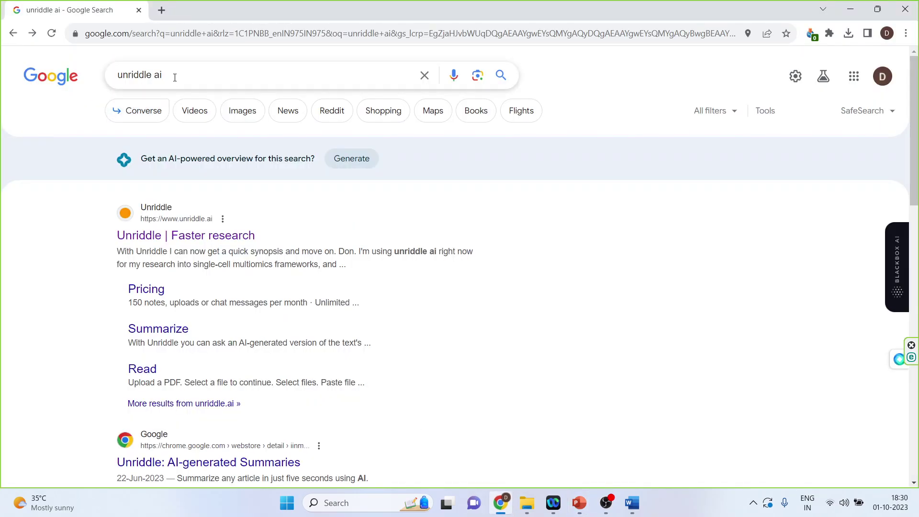
left_click(169, 238)
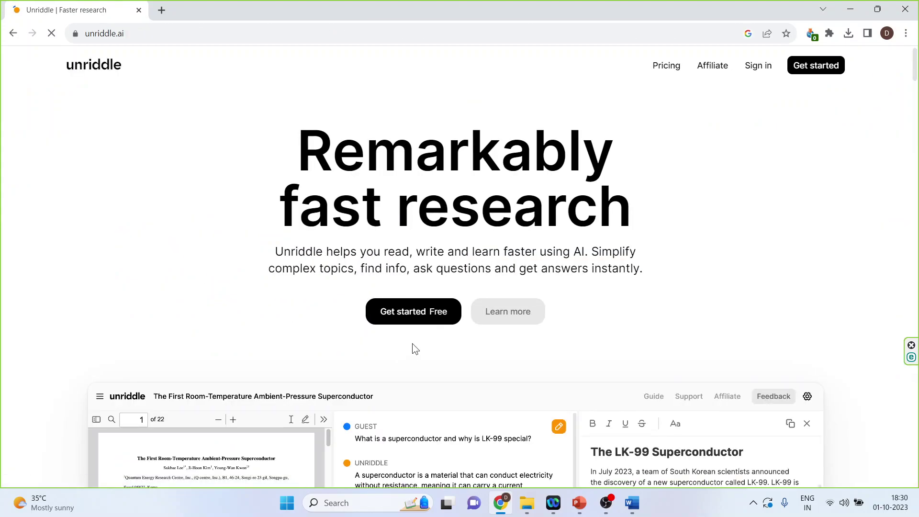
left_click(420, 312)
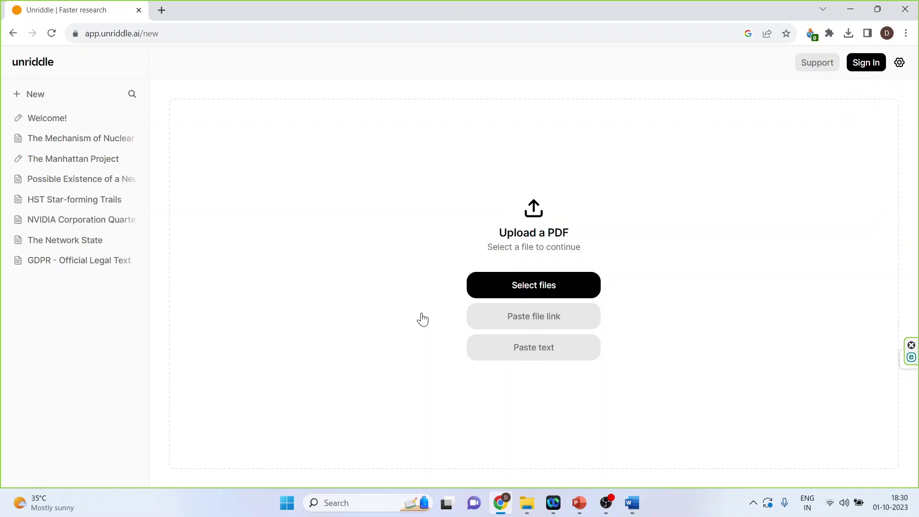
Sign in to Unriddle with 'Continue with Google' and the user's Google account.
left_click(538, 287)
left_click(528, 290)
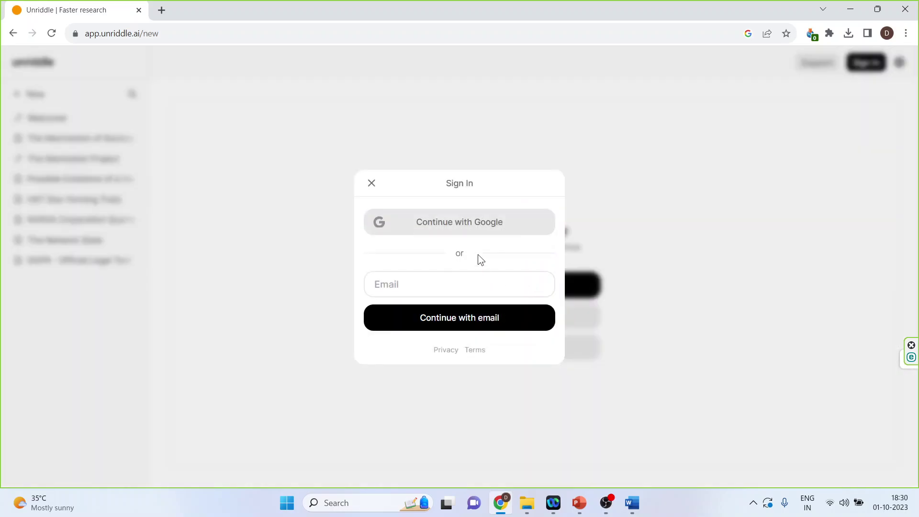
left_click(459, 225)
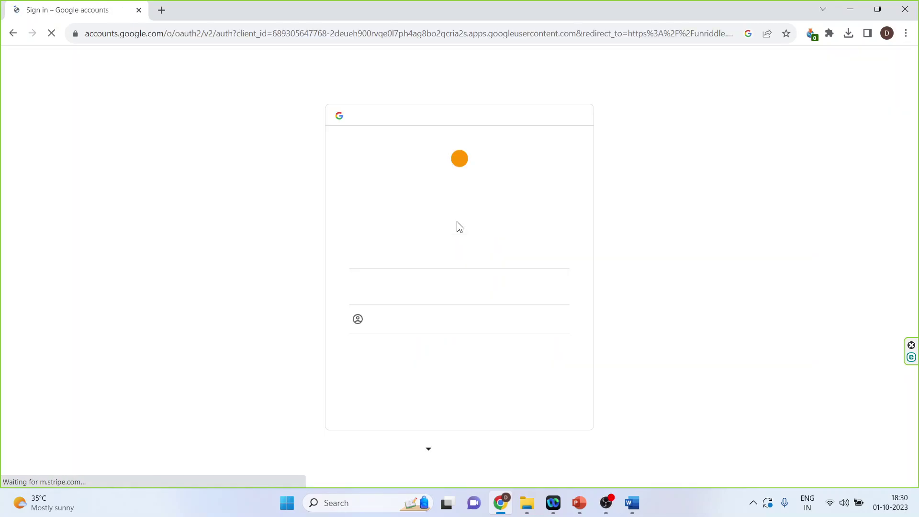
left_click(418, 258)
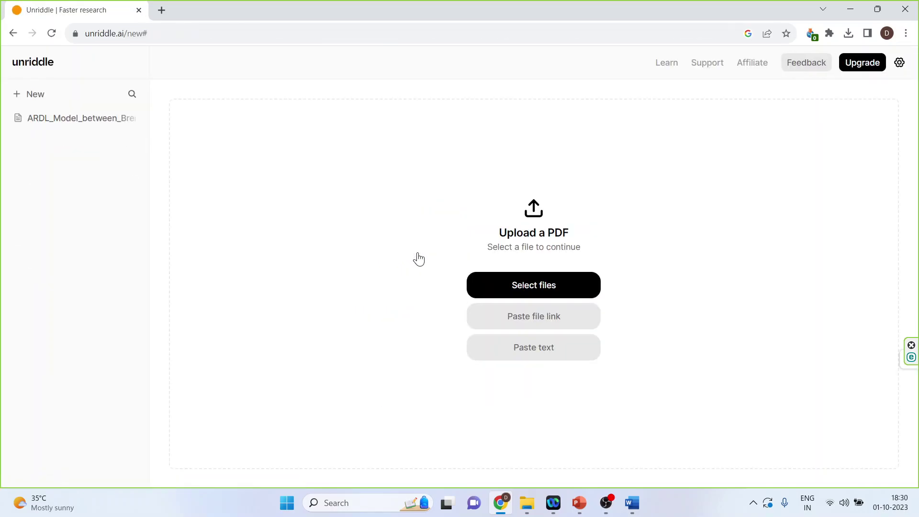
Pick the ARDL Model between Brent Crude Oil and WTI Oil PDF in the file picker and upload it.
left_click(517, 289)
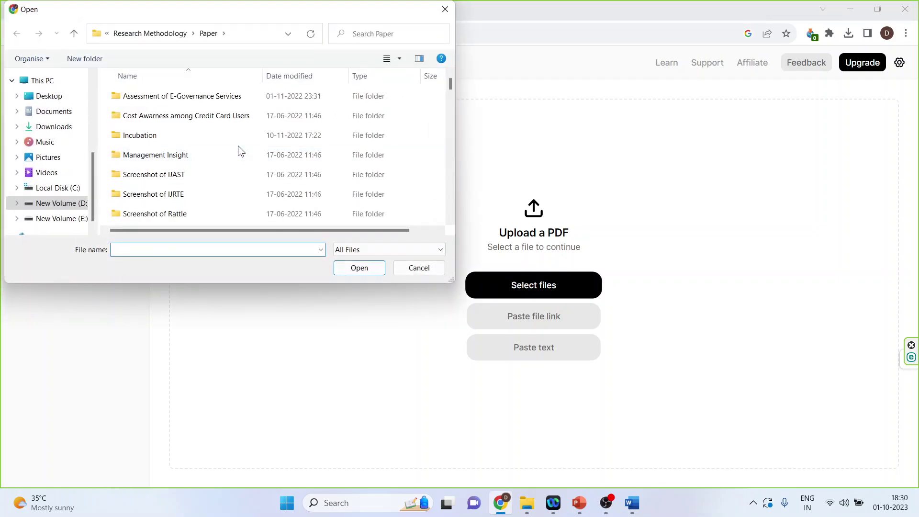
scroll(239, 153, "down", 2)
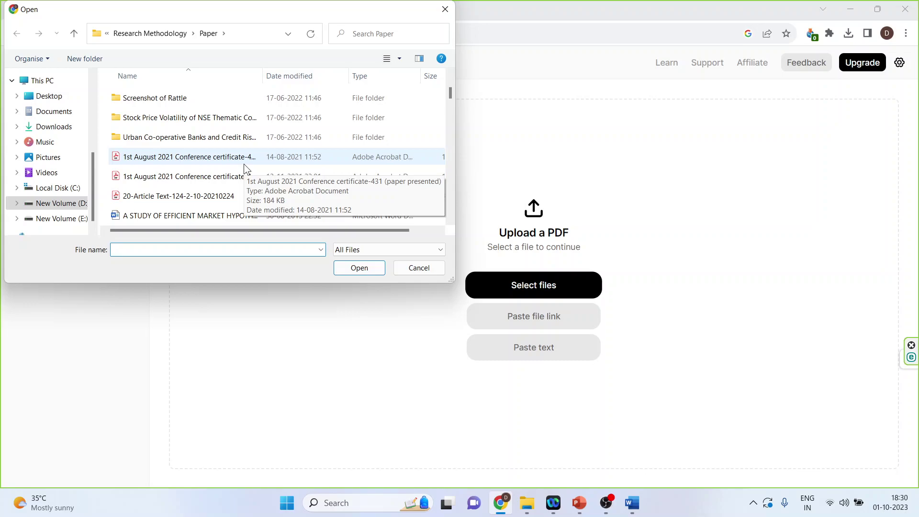
scroll(244, 167, "down", 2)
left_click(224, 181)
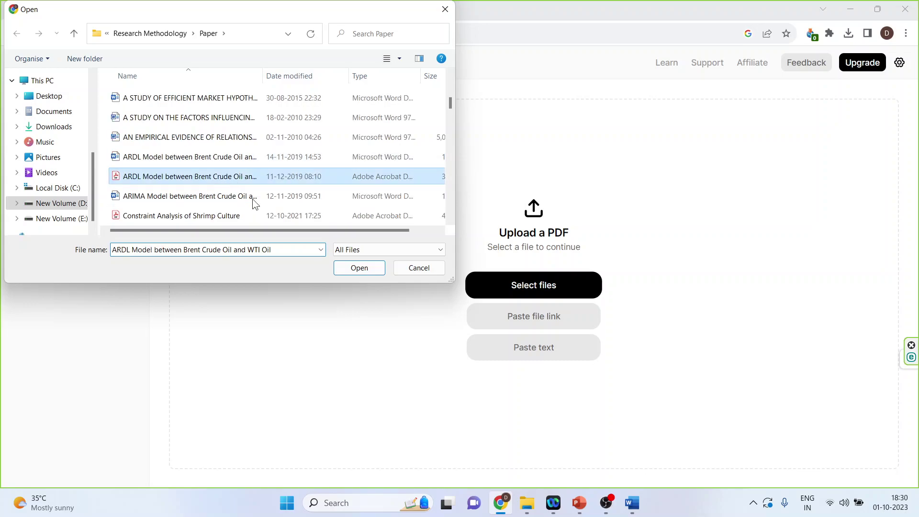
left_click(345, 268)
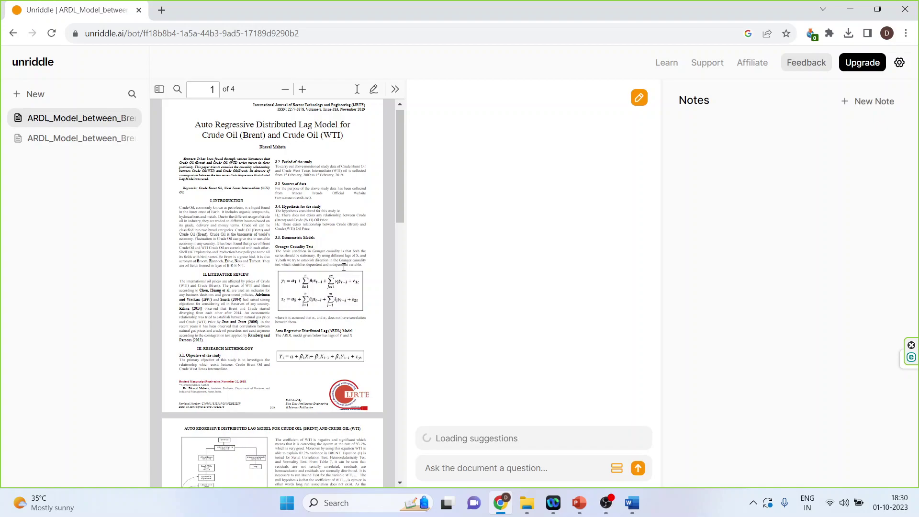
Reset the browser zoom and ask the document chat to 'summarize this paper'.
key("ctrl+0")
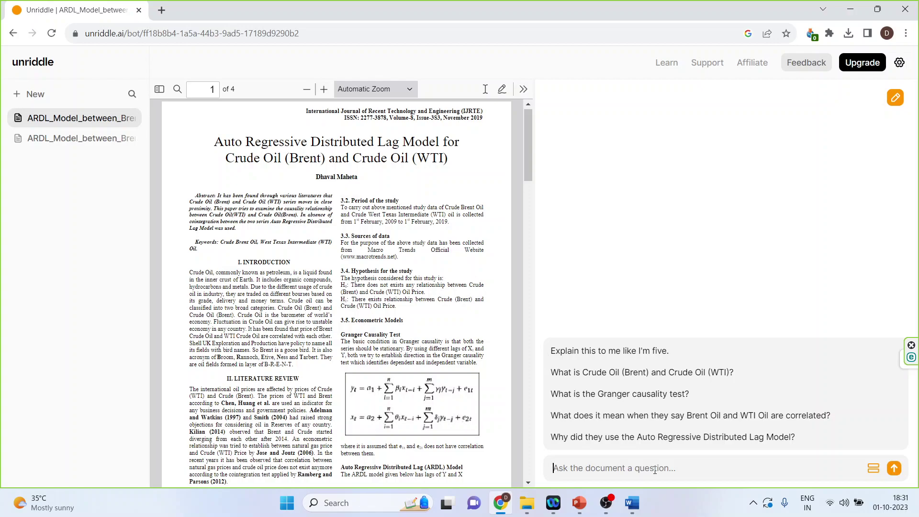
type("summarize")
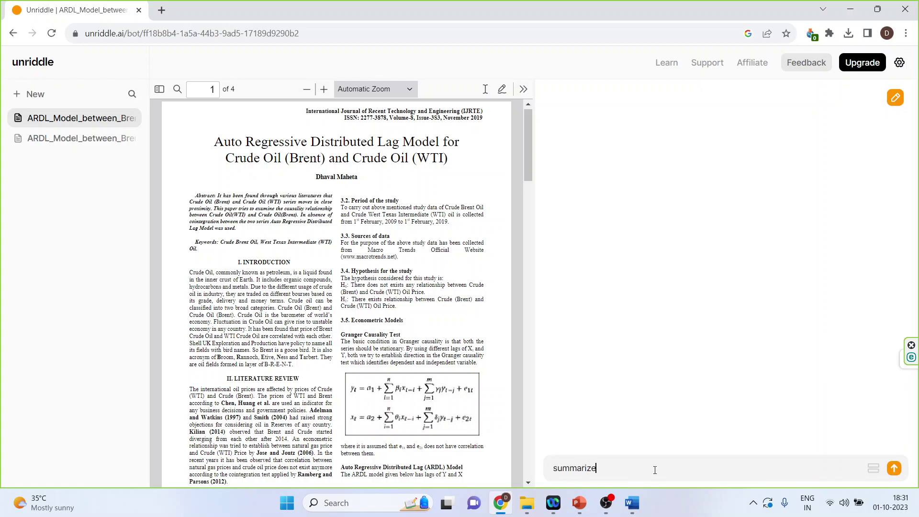
type(" this paper")
key("Return")
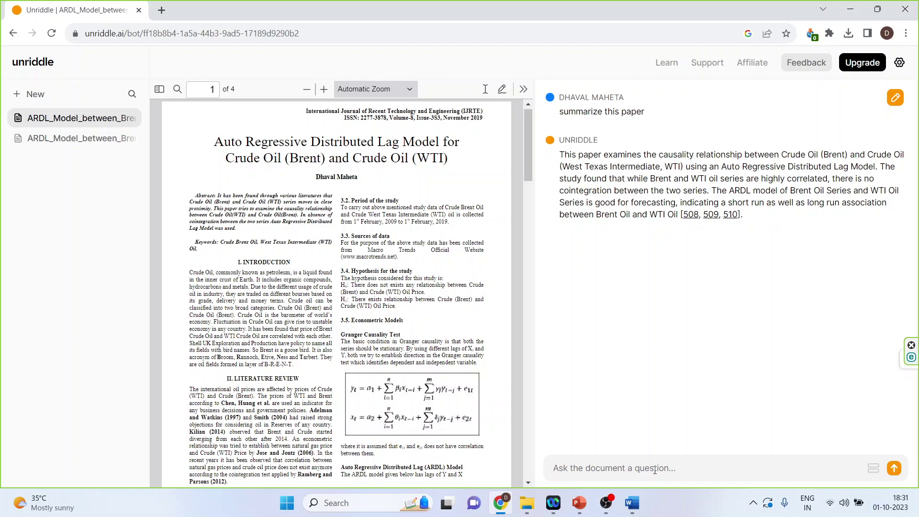
Ask the document chat to 'suggest similar paper'.
left_click(655, 470)
type("suggest similar pa")
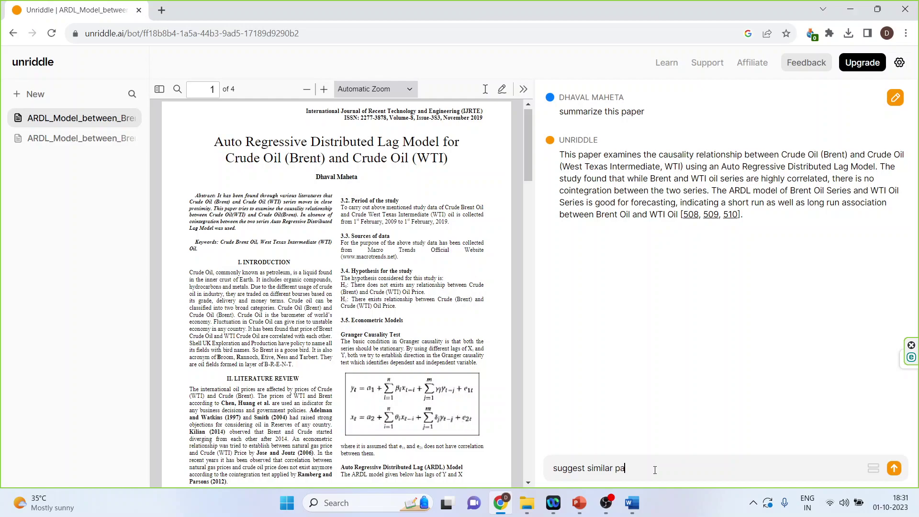
type("per")
key("Return")
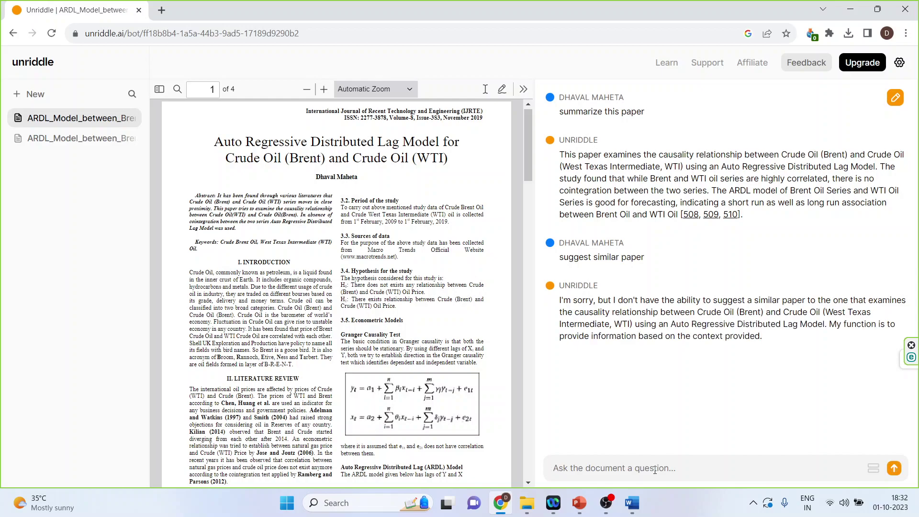
Ask the document chat for the 'key findings of this paper'.
left_click(654, 469)
type("key findings of this paper")
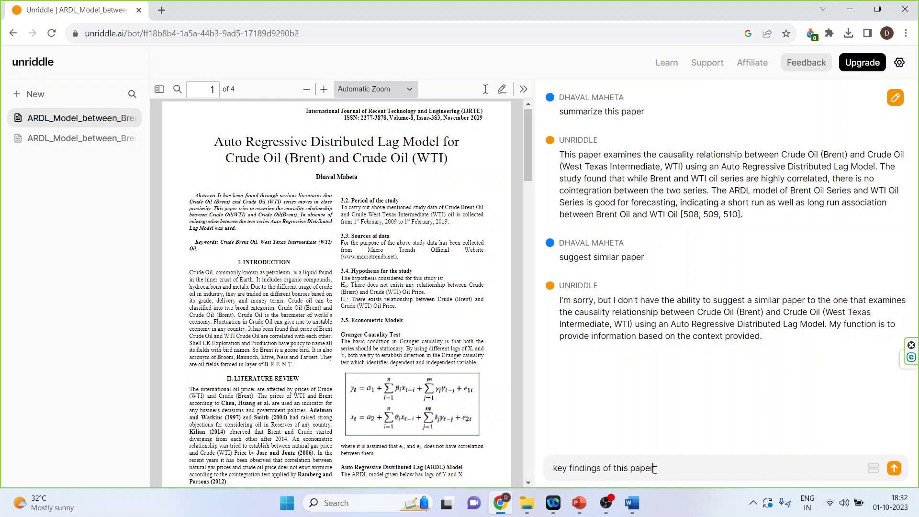
key("Return")
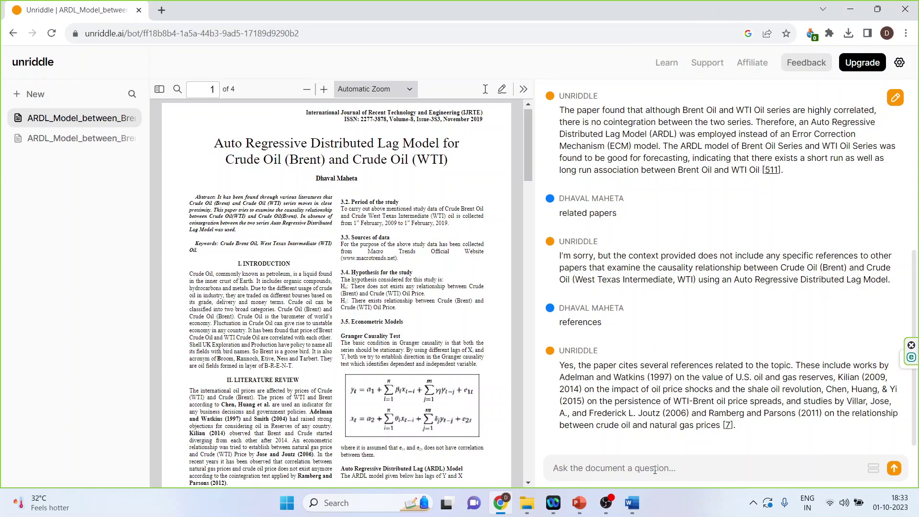
Ask the chat to 'discuss research methodology adopted', correcting the typo before sending.
left_click(655, 471)
type("disdis")
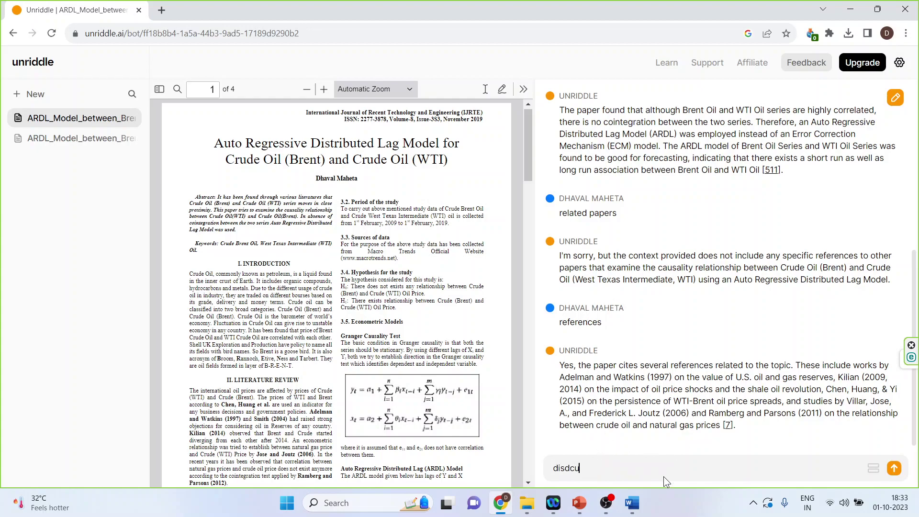
key("BackSpace")
key("BackSpace")
key("BackSpace")
type("cuss research methodology ad")
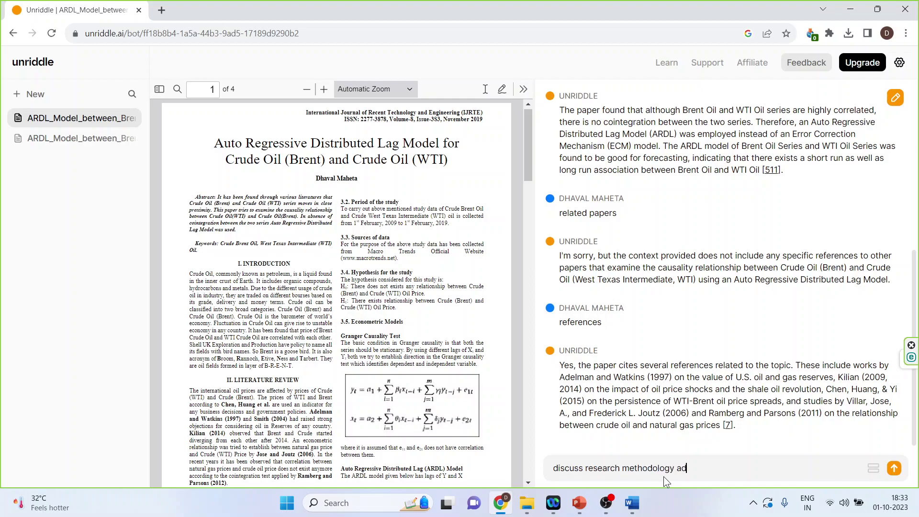
type("opted")
key("Return")
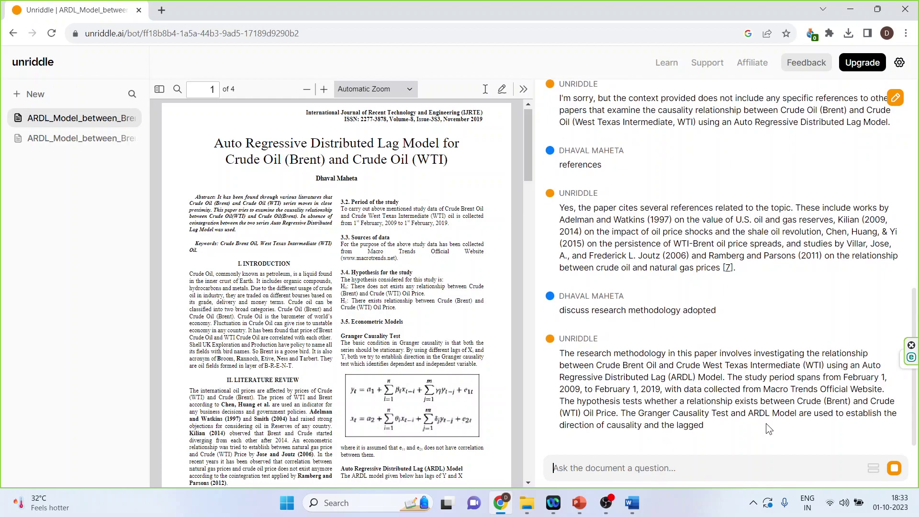
Bring the '13. Keenious' PowerPoint presentation back to the front and go to slide 2.
left_click(580, 501)
left_click(98, 206)
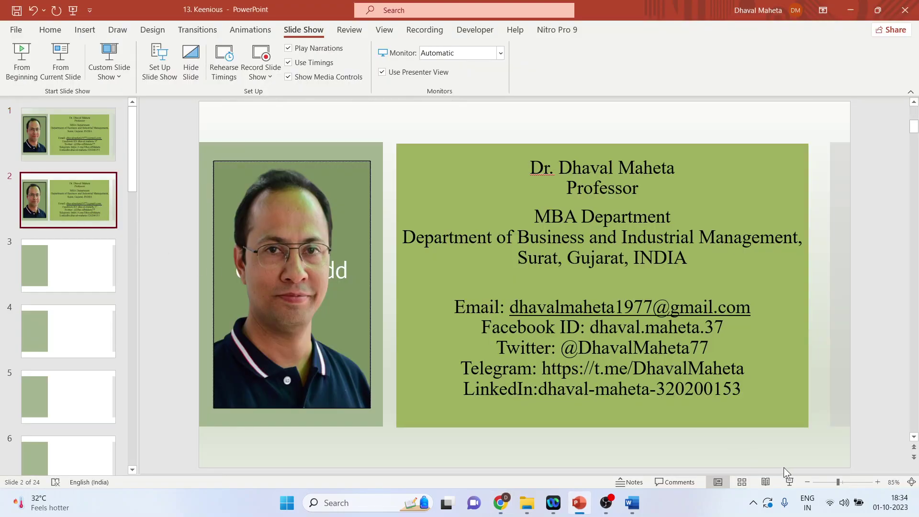